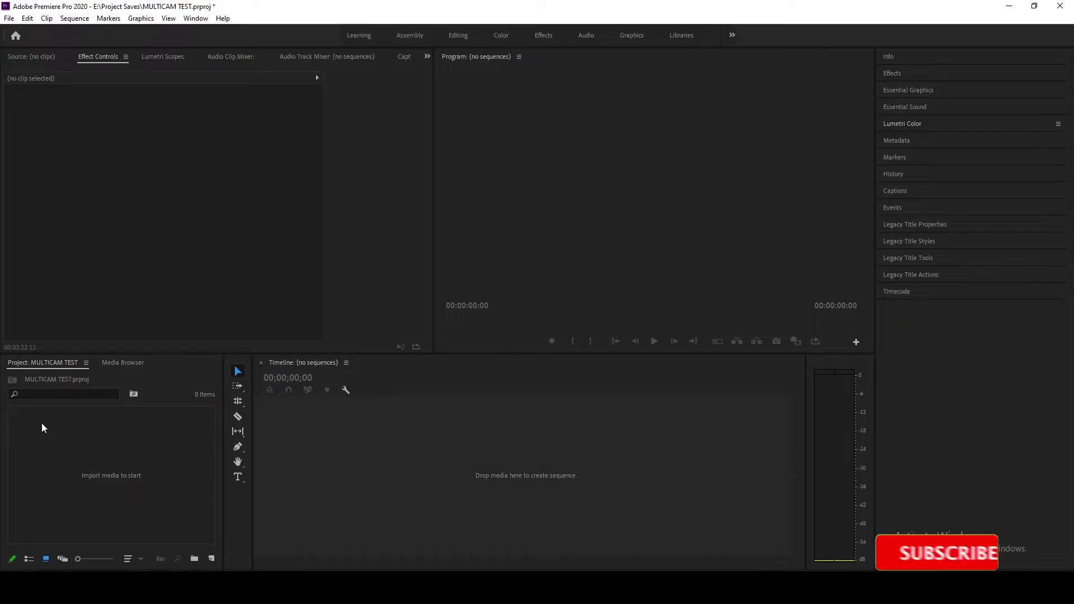
- Import the camera clips C0062.MP4 and MVI_0113.MOV into the project
double_click(129, 474)
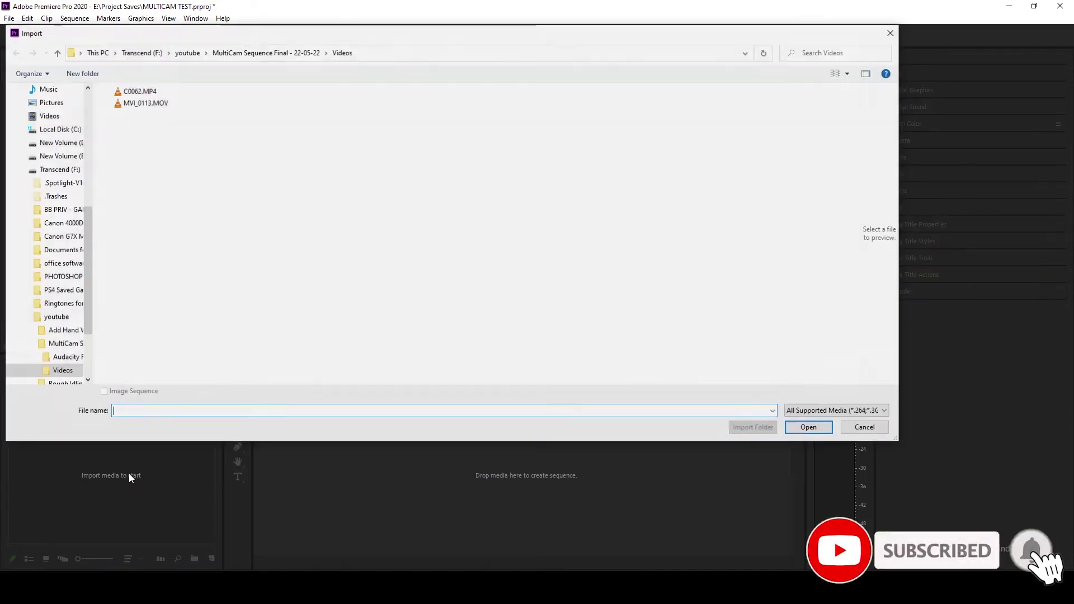
drag(204, 136, 115, 88)
key(Return)
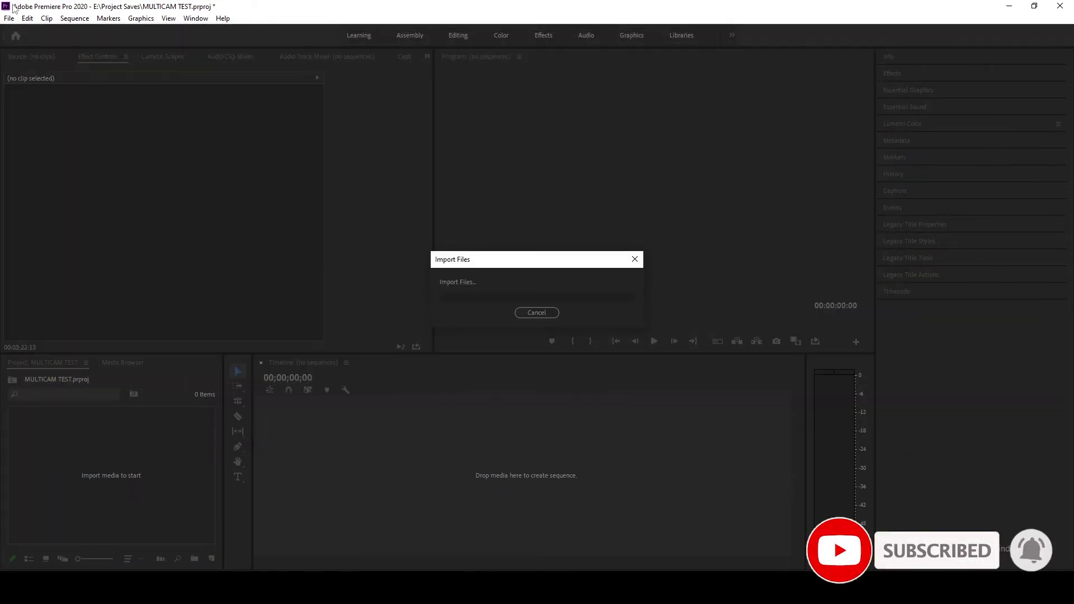
- Gather both clips into a new bin named RAW and open it in its own window
right_click(50, 424)
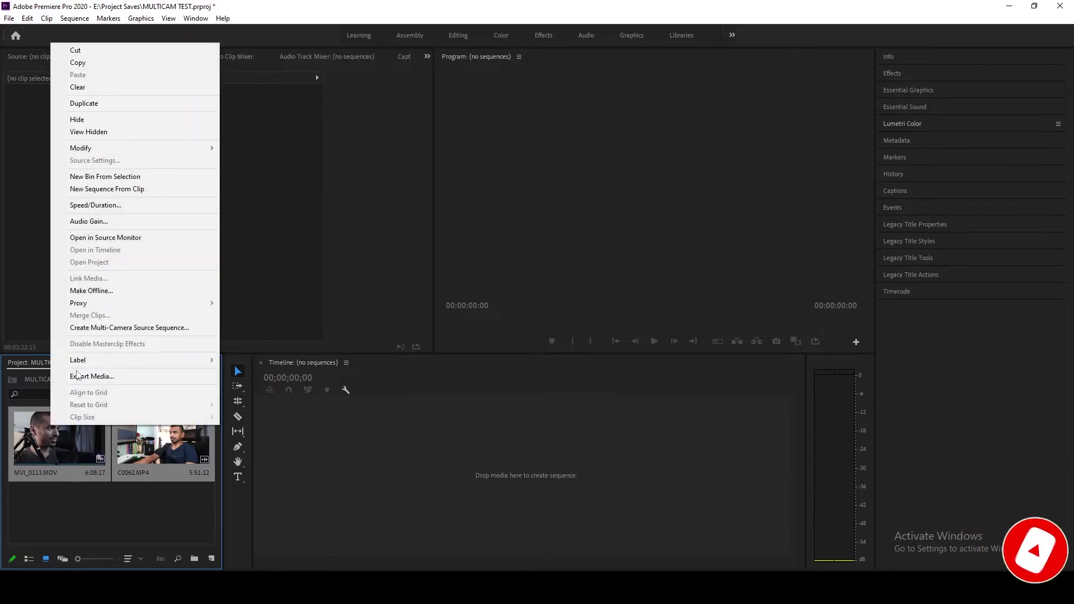
click(112, 177)
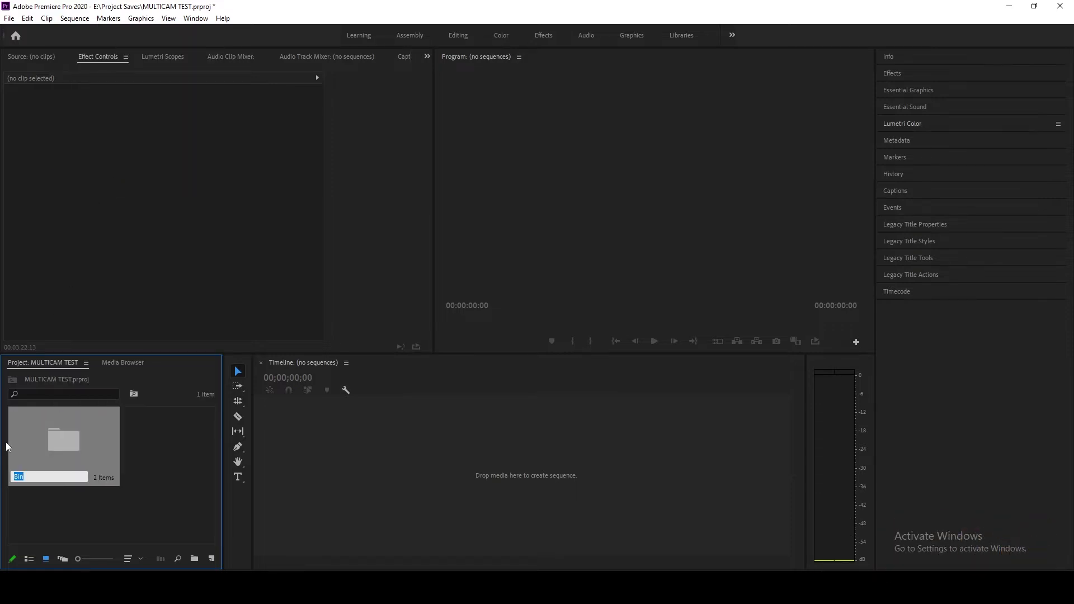
text(RAW)
click(162, 495)
double_click(86, 452)
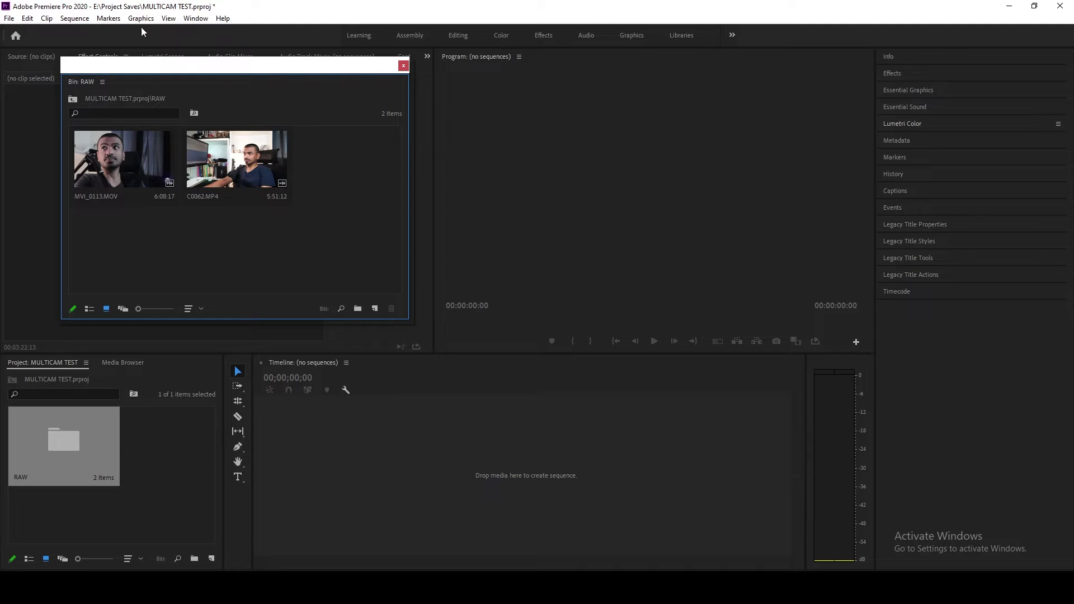
click(421, 460)
click(27, 18)
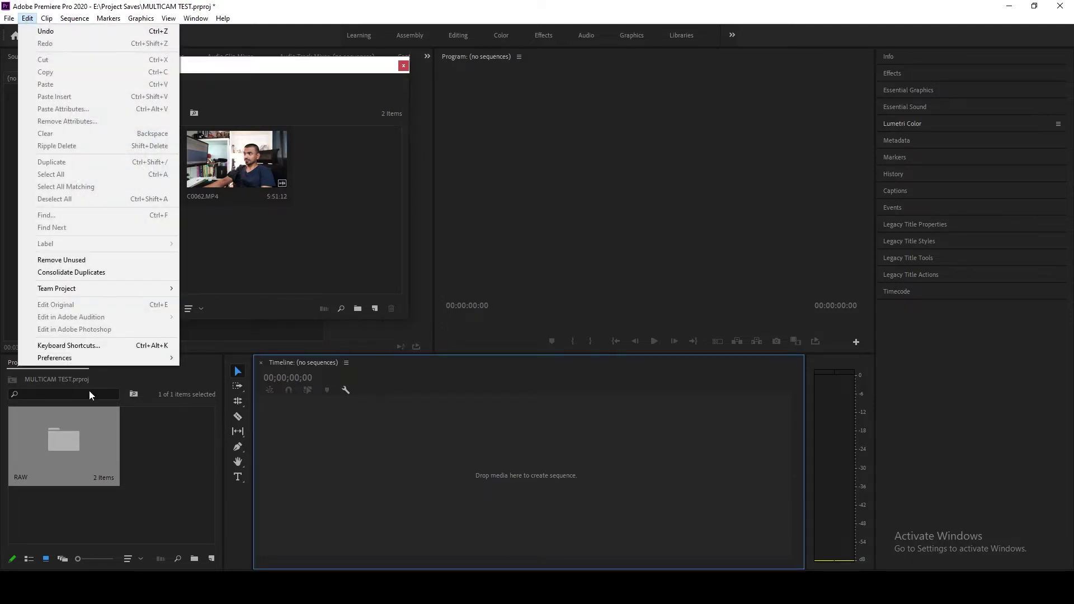
mouse_move(90, 358)
click(224, 358)
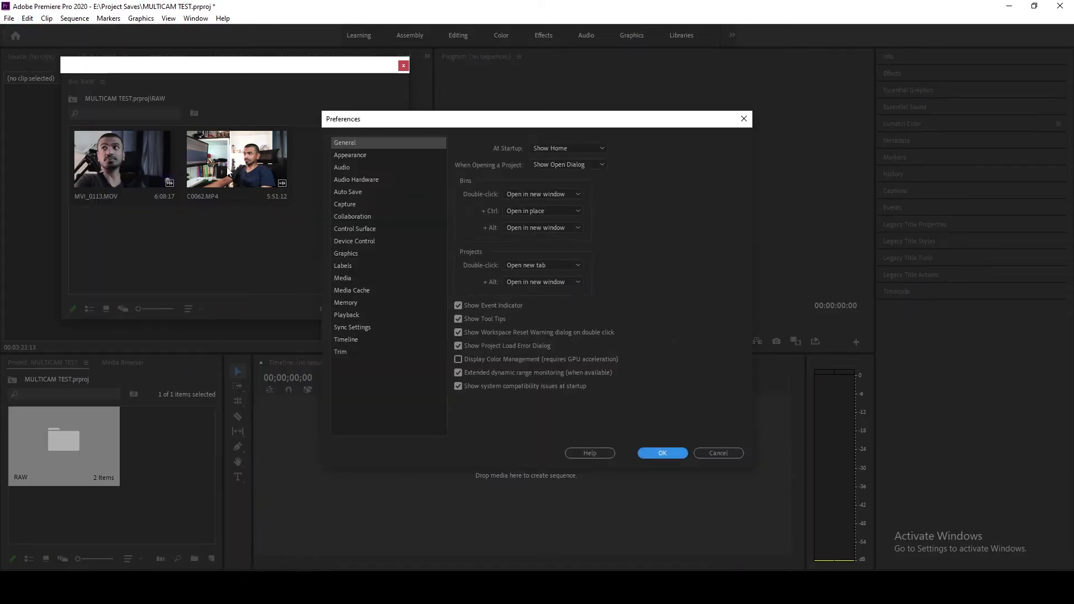
click(358, 143)
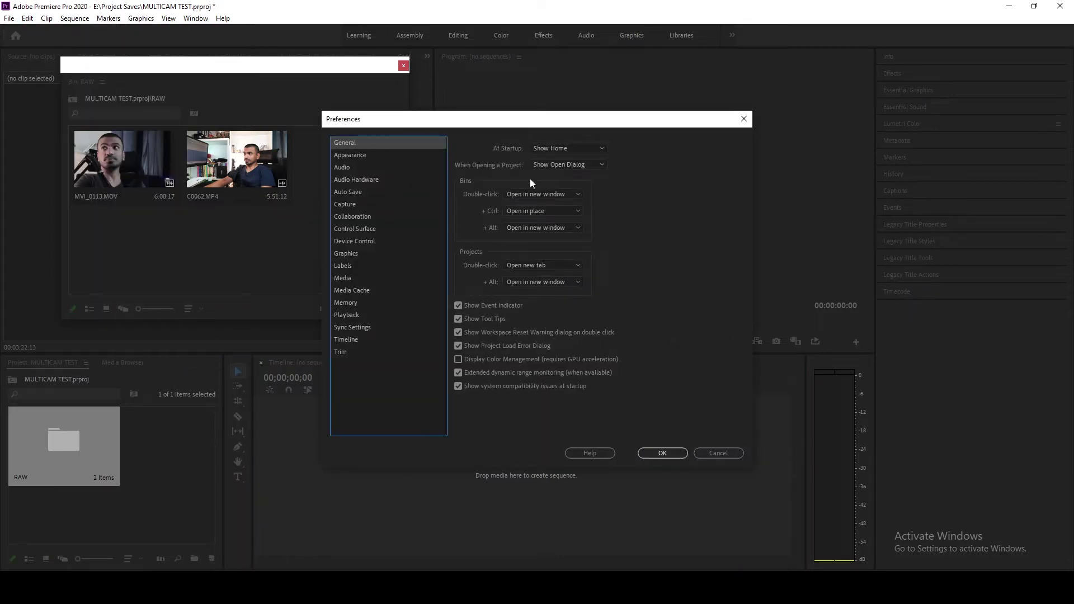
click(536, 227)
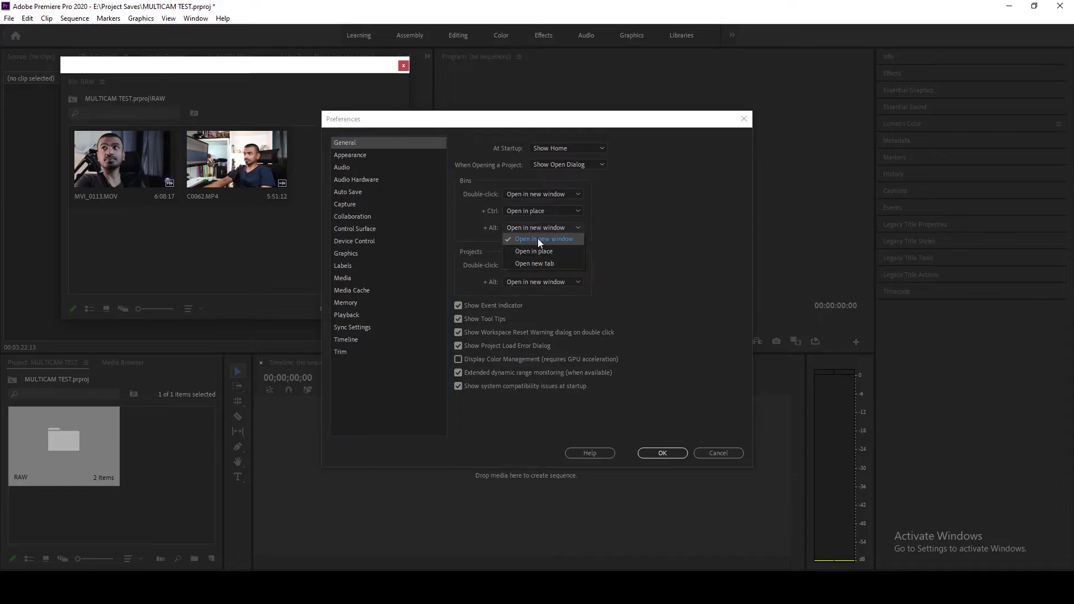
click(539, 239)
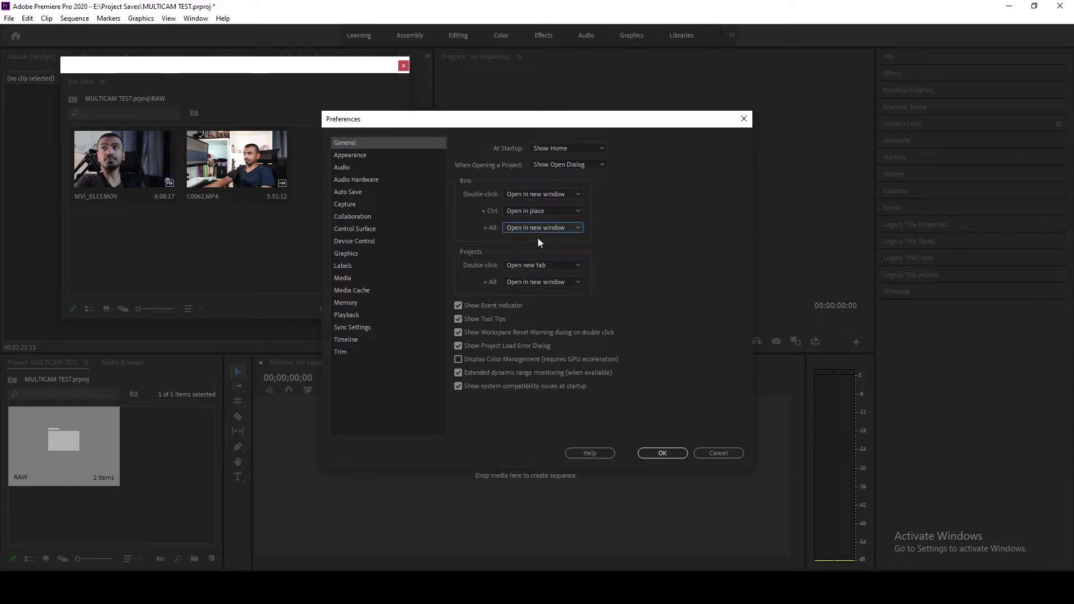
click(669, 459)
right_click(56, 440)
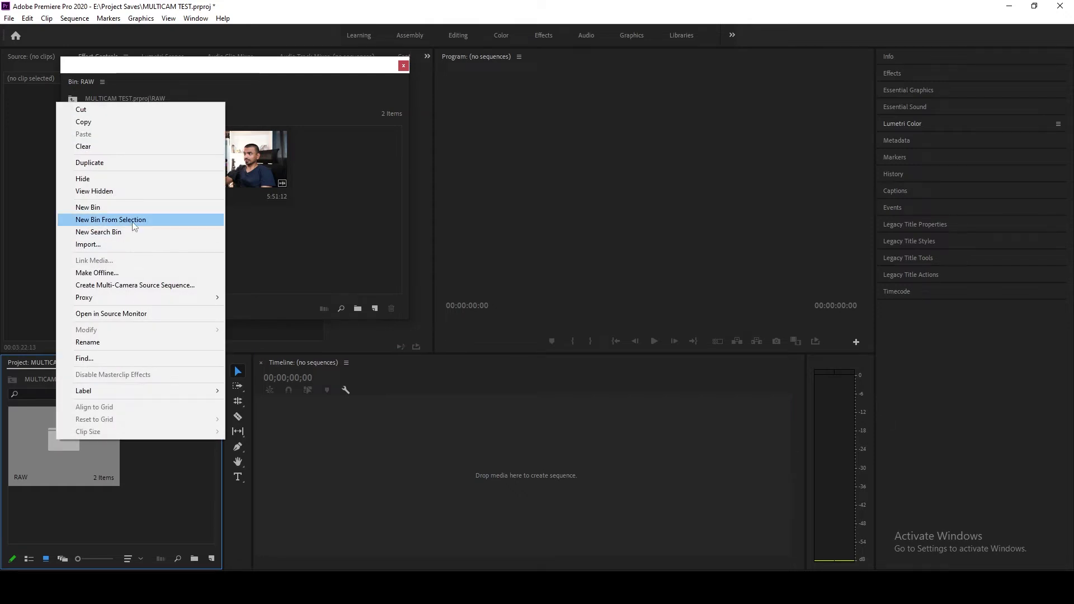
- Begin a multi-camera source sequence named Multicam, synced by Audio, with the Automatic preset
click(137, 286)
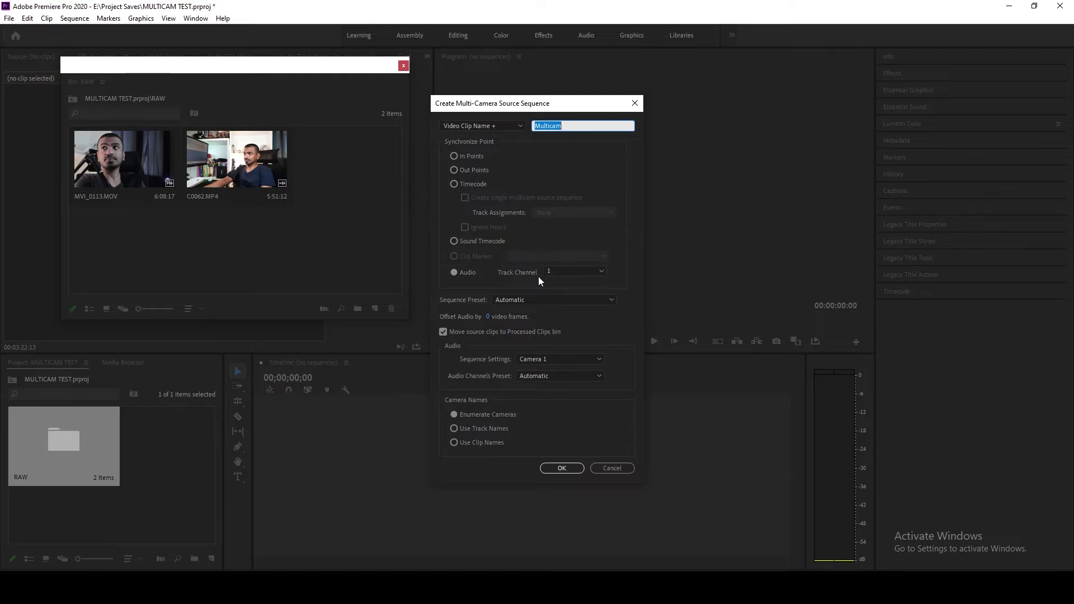
key(Tab)
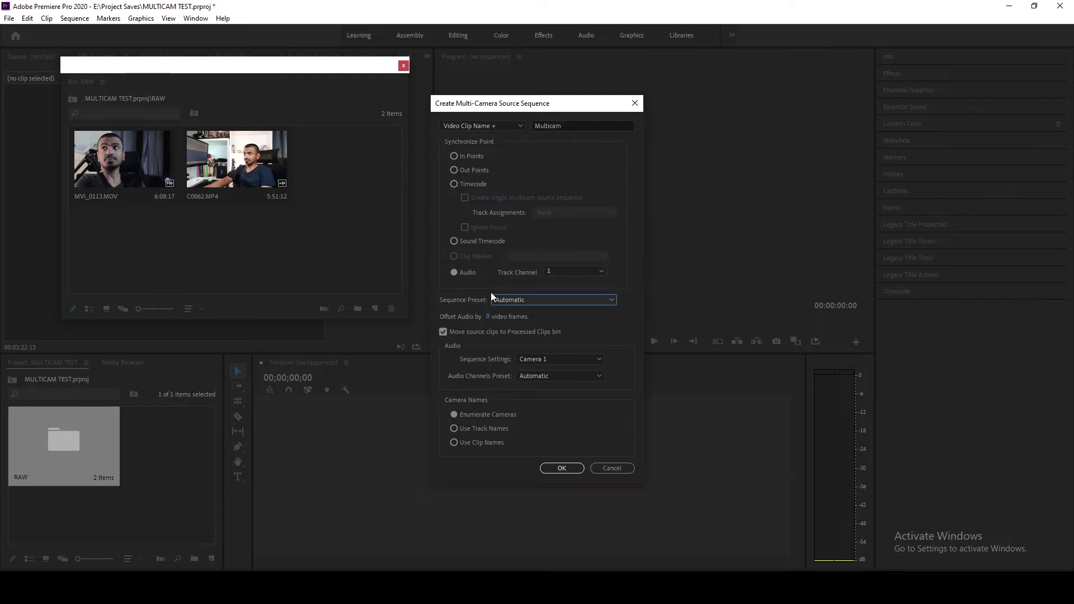
click(527, 299)
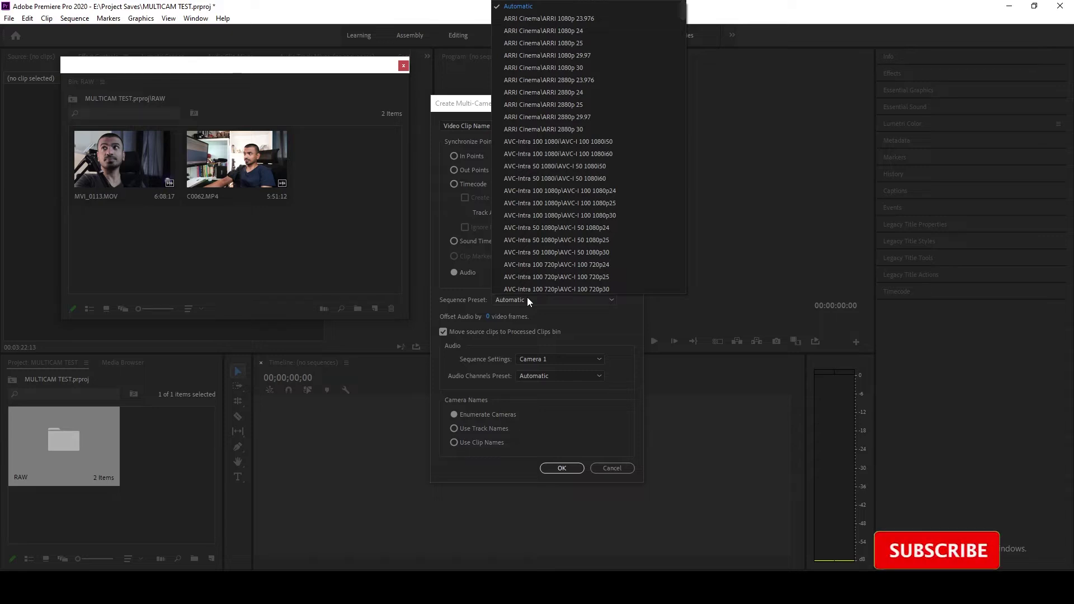
click(556, 321)
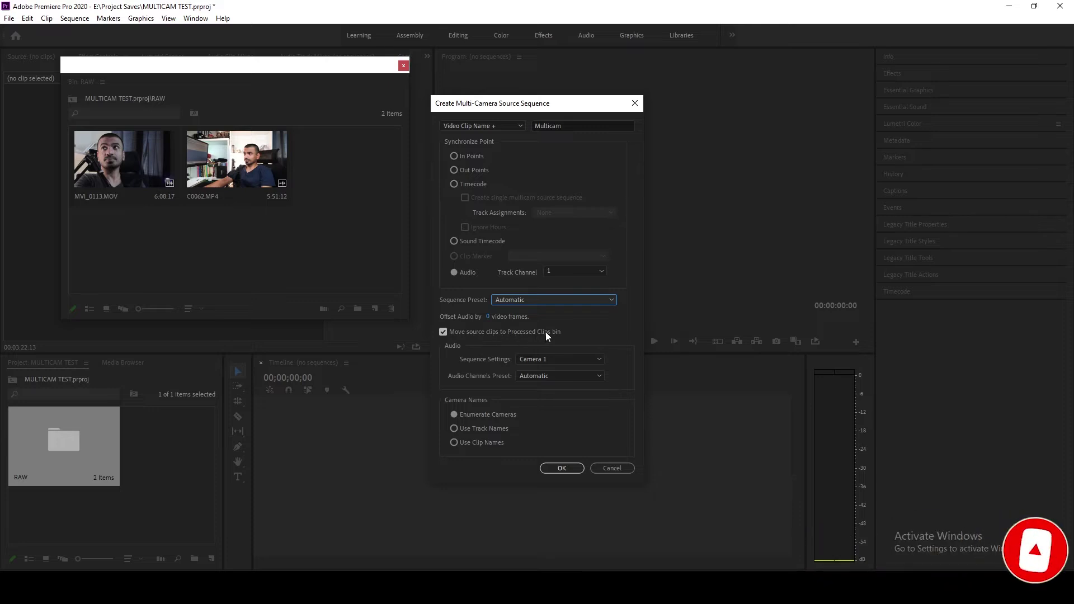
key(Tab)
key(Tab)
key(Tab)
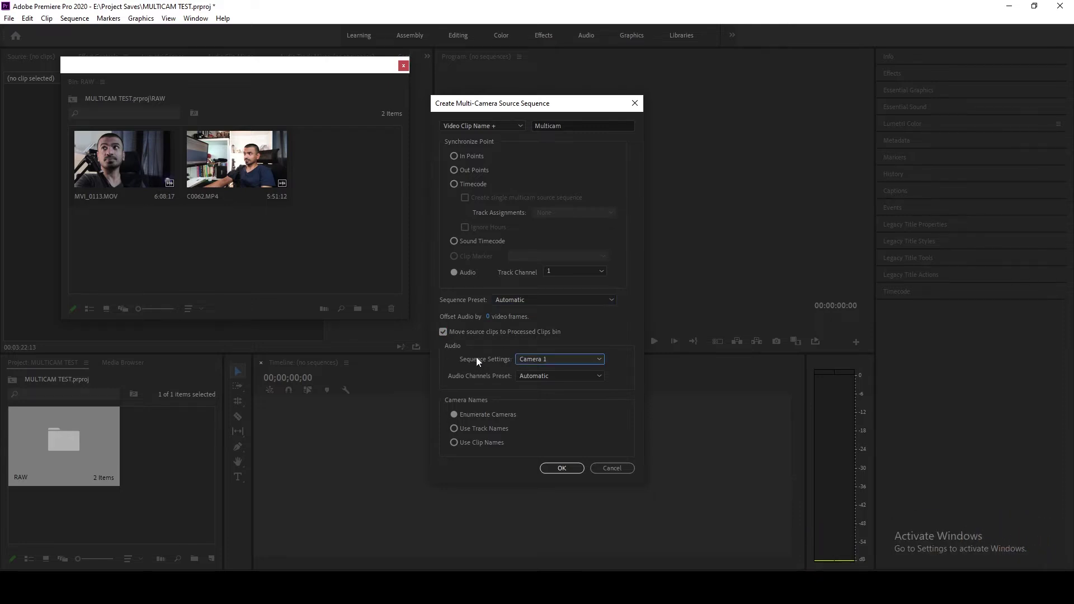
- Keep Camera 1 as the audio source and create the MVI_0113.MOVMulticam source sequence
click(531, 361)
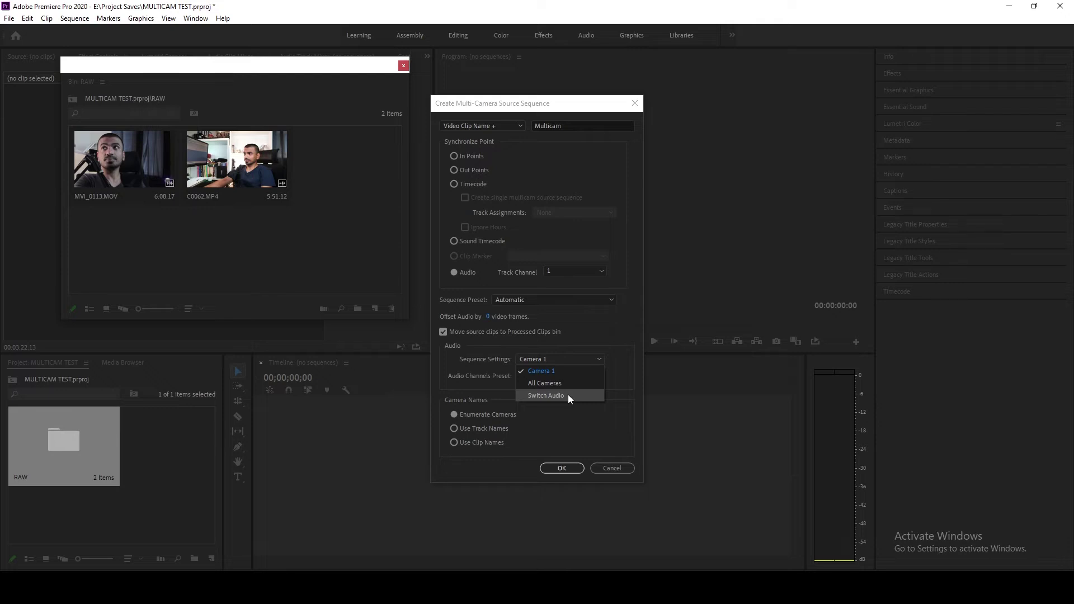
click(563, 425)
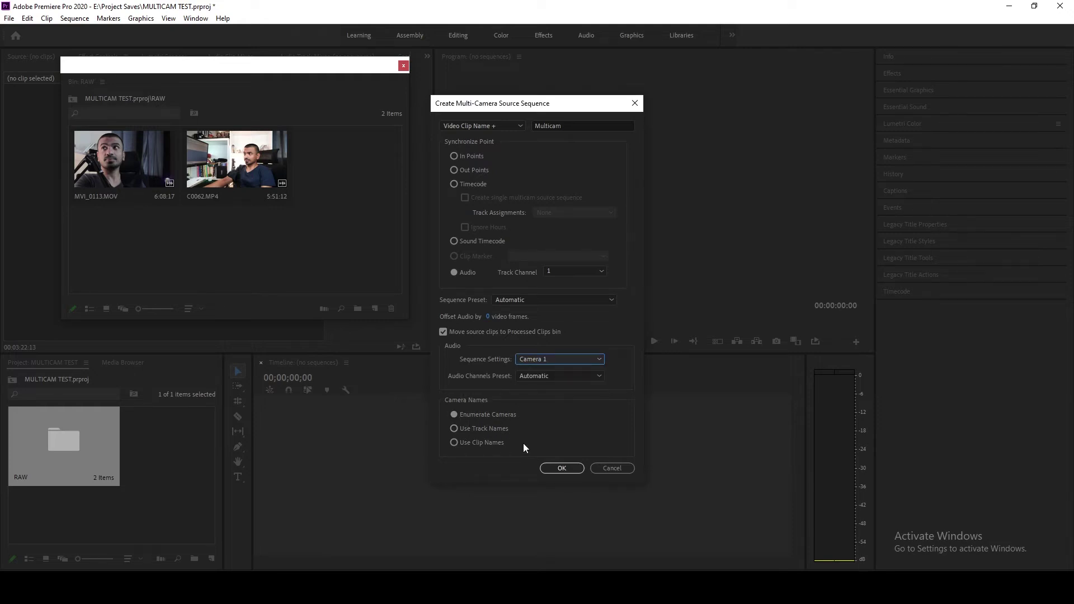
click(560, 466)
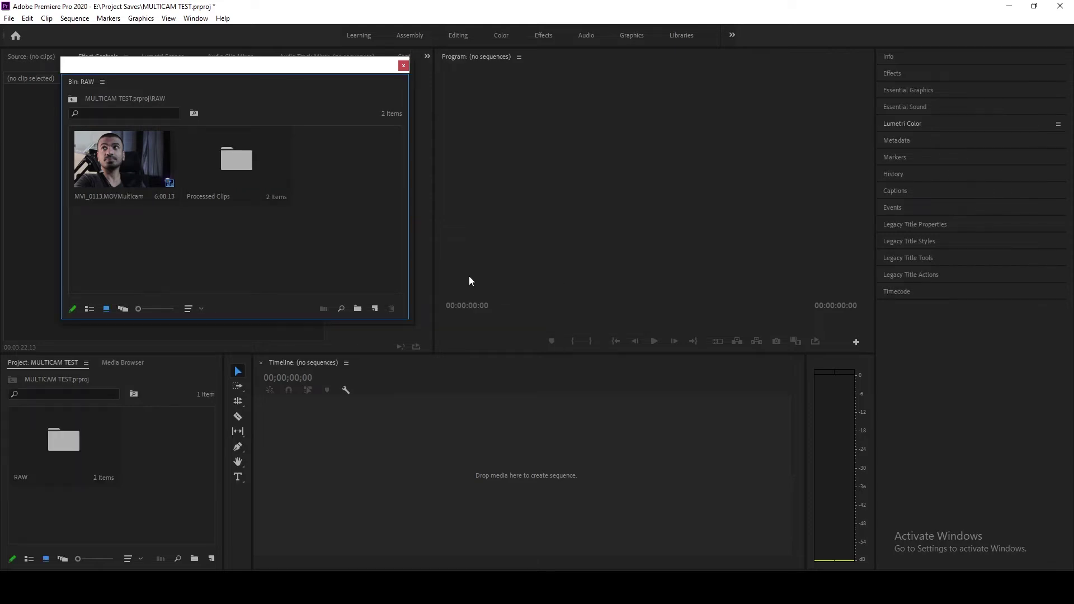
- Replace the old clips and MVI_0113 sequence with a new sequence built from the multicam clip
right_click(108, 160)
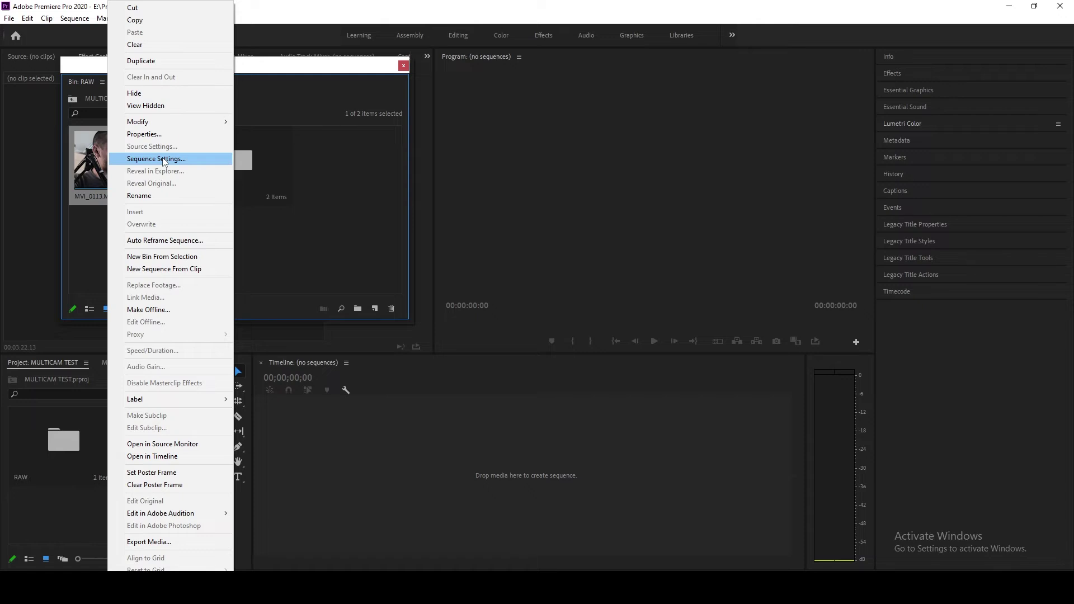
click(150, 271)
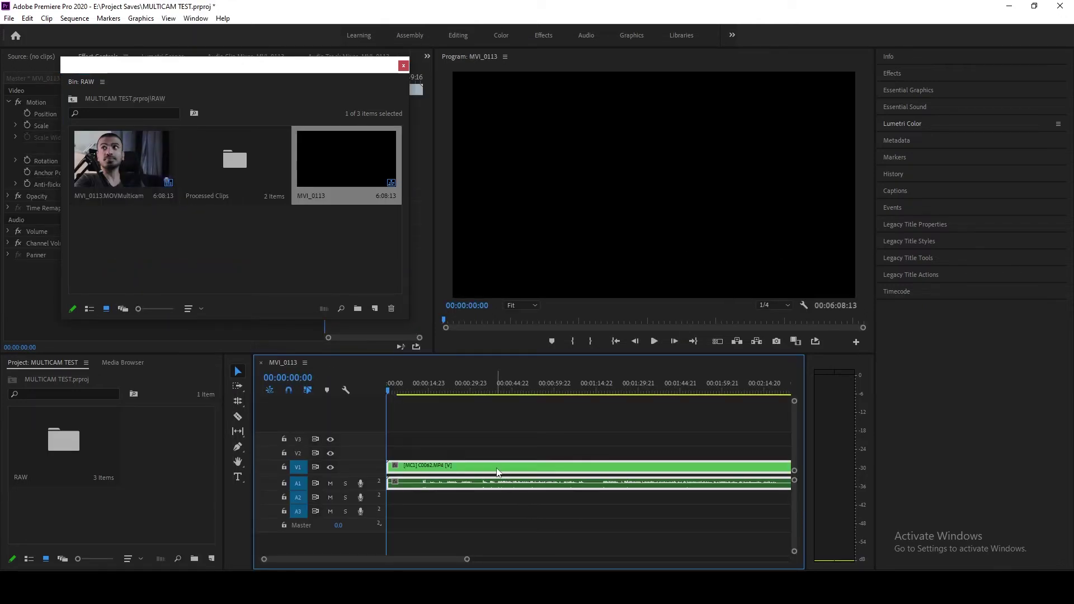
key(Delete)
click(333, 145)
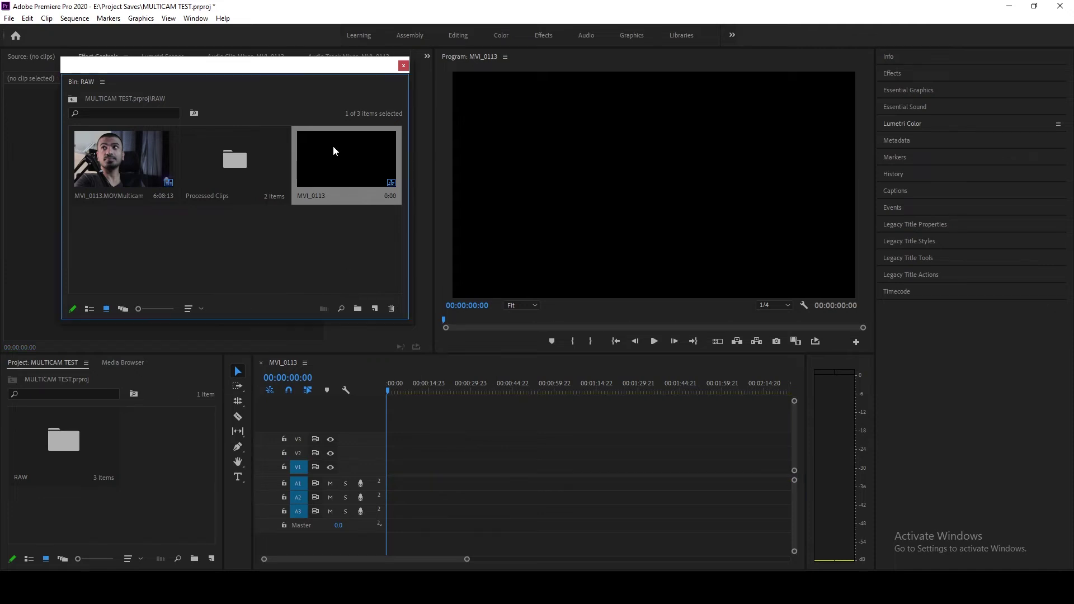
key(Delete)
click(41, 161)
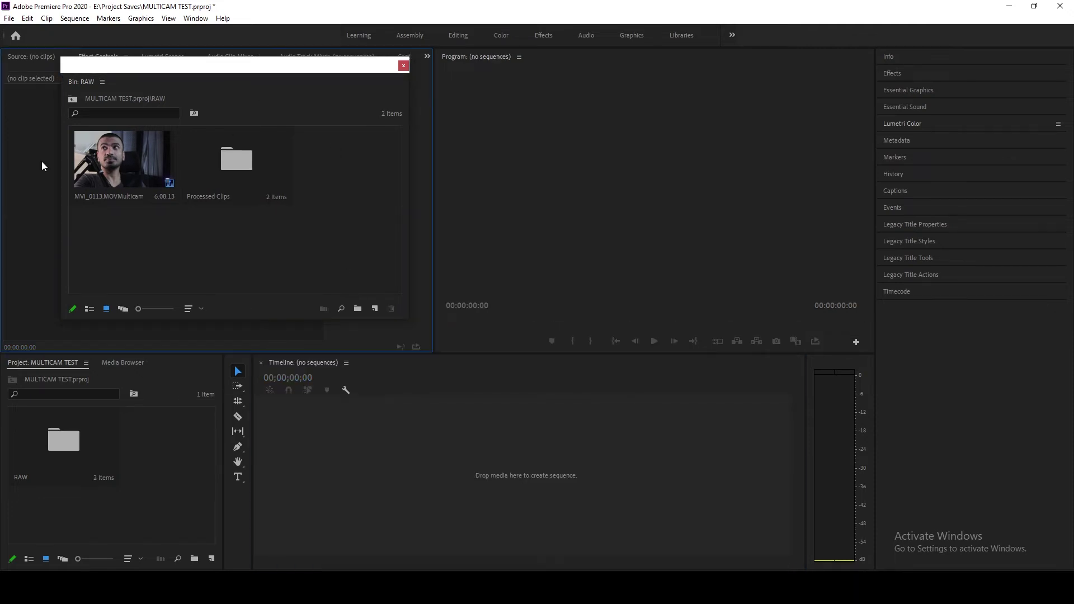
drag(84, 167, 376, 490)
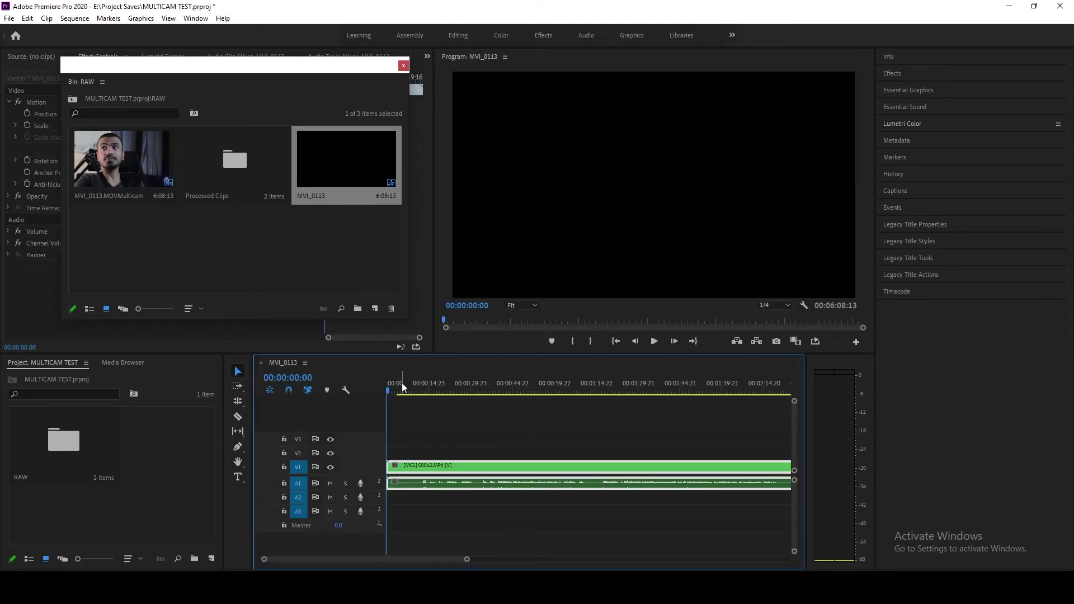
- Add the Toggle Multi-Camera View button to the program monitor and switch to the angle view
click(857, 342)
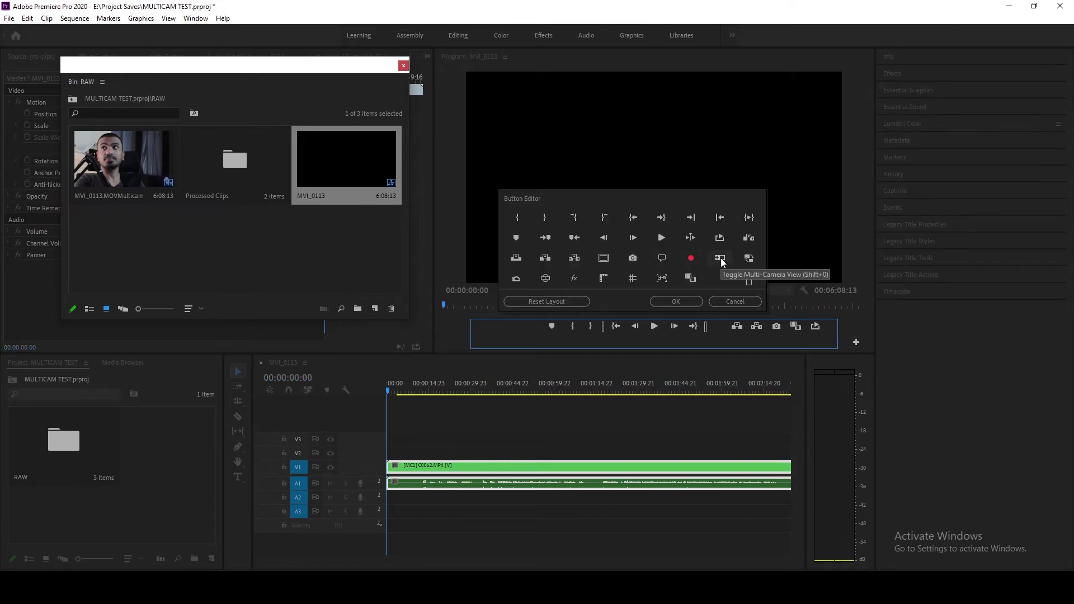
drag(721, 263, 720, 332)
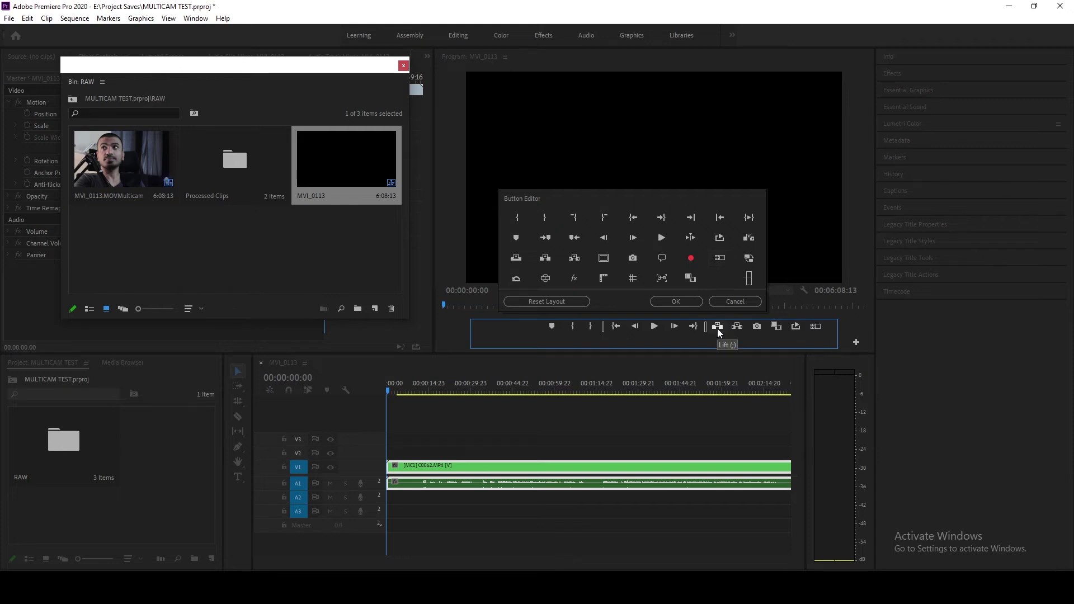
click(676, 302)
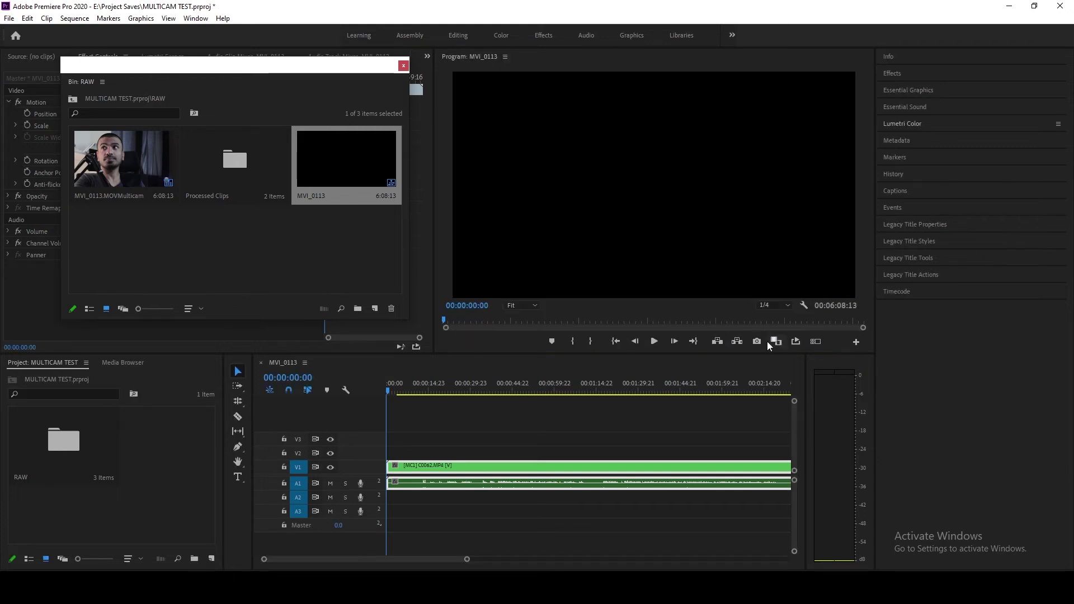
click(816, 341)
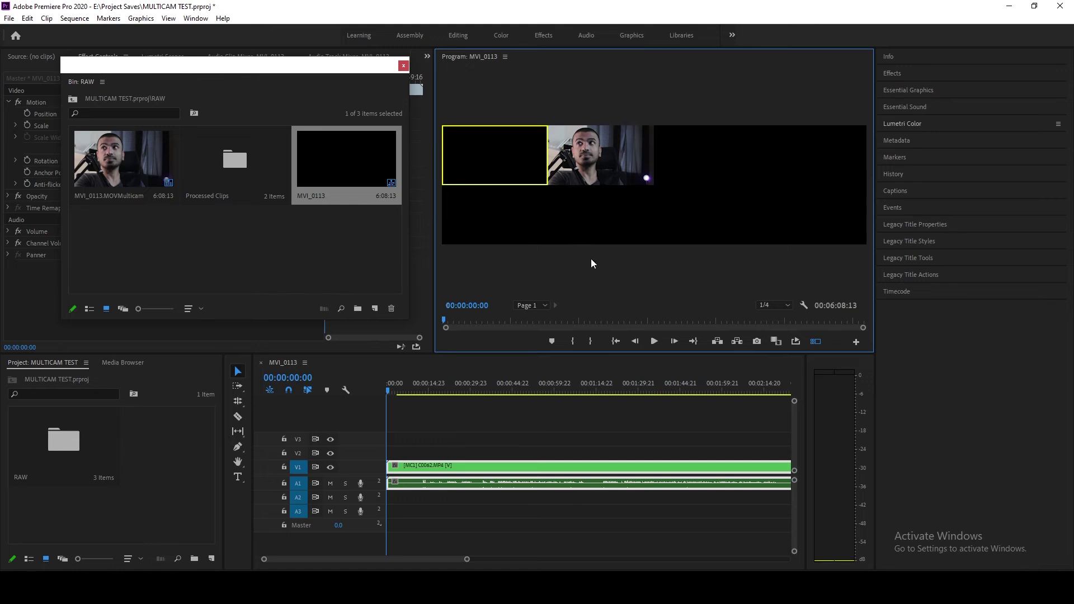
- Record live cuts from 01:08:08, switching between angle 2 (MVI_0113) and angle 1 (C0062) on V1
click(654, 342)
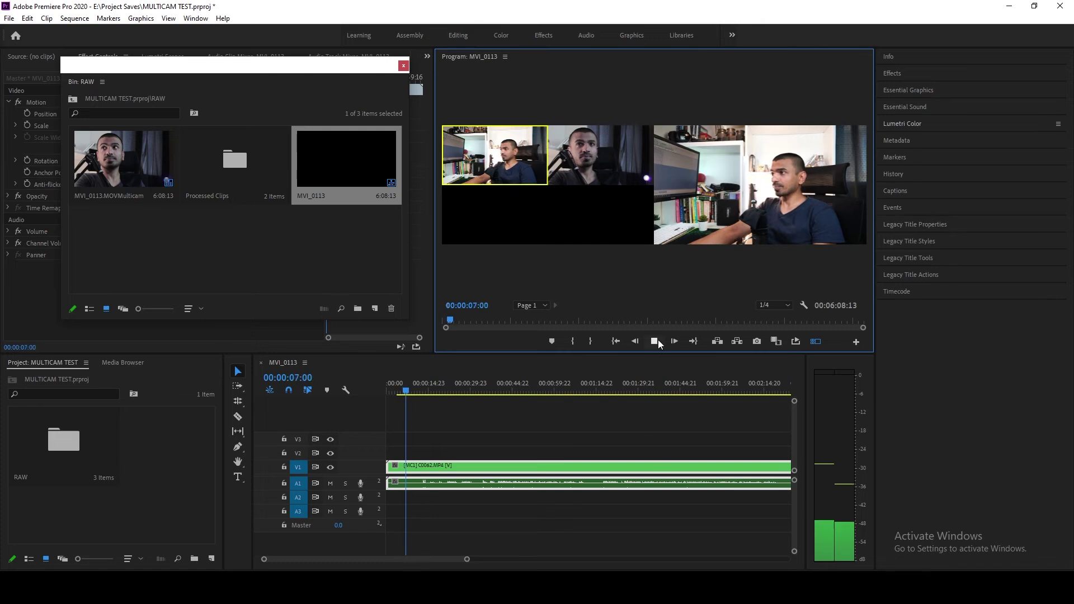
click(577, 392)
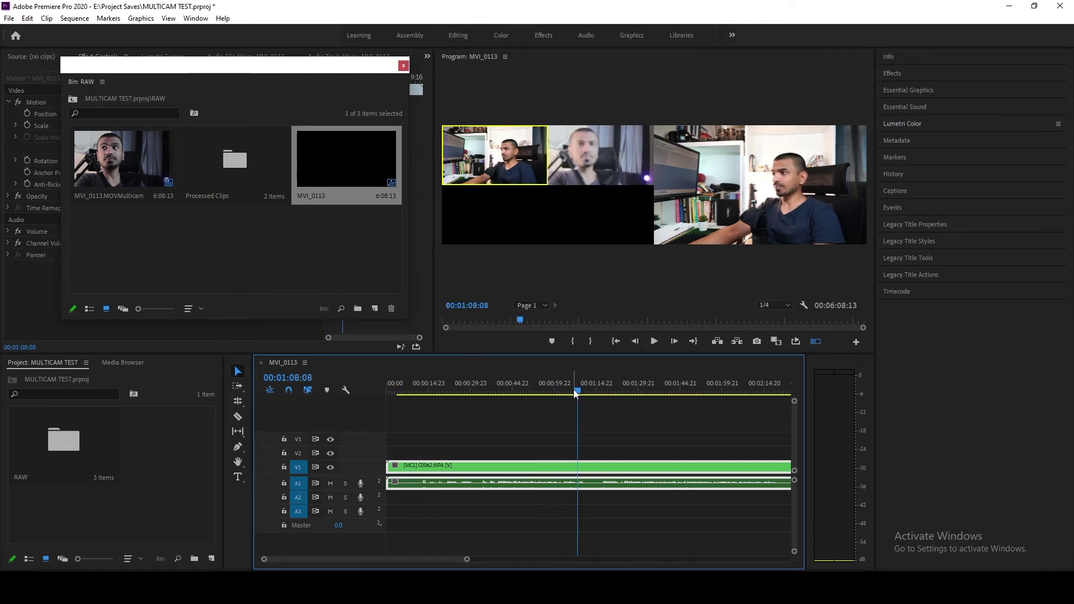
click(654, 341)
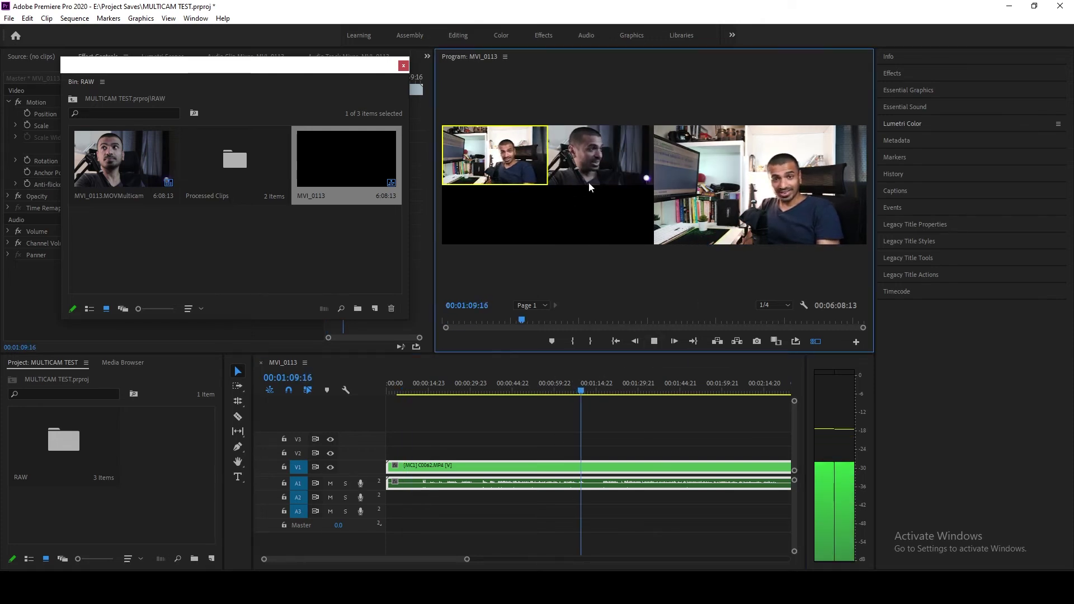
click(593, 162)
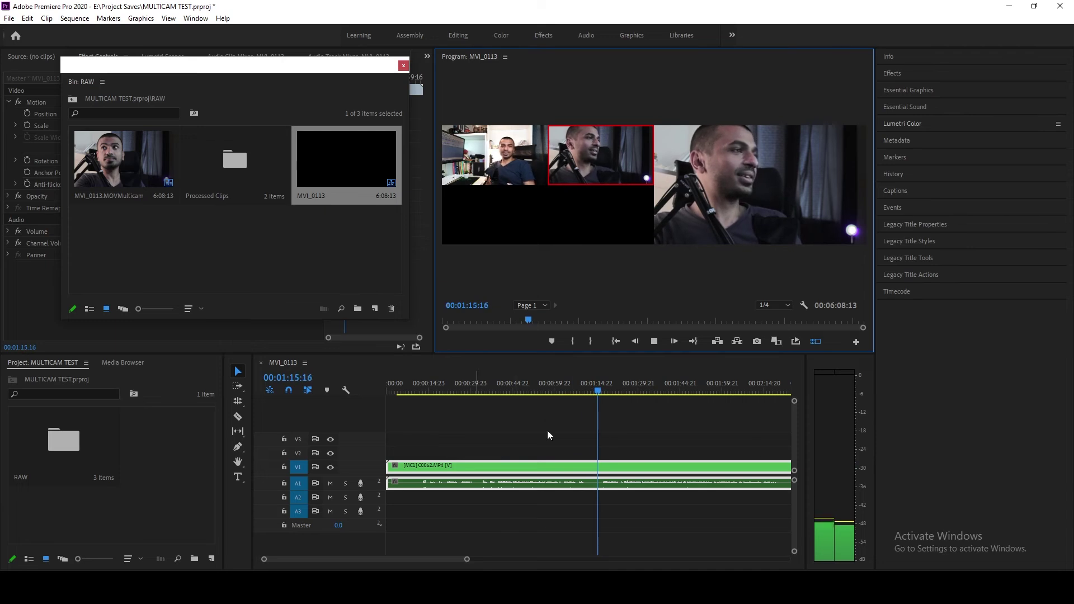
click(514, 162)
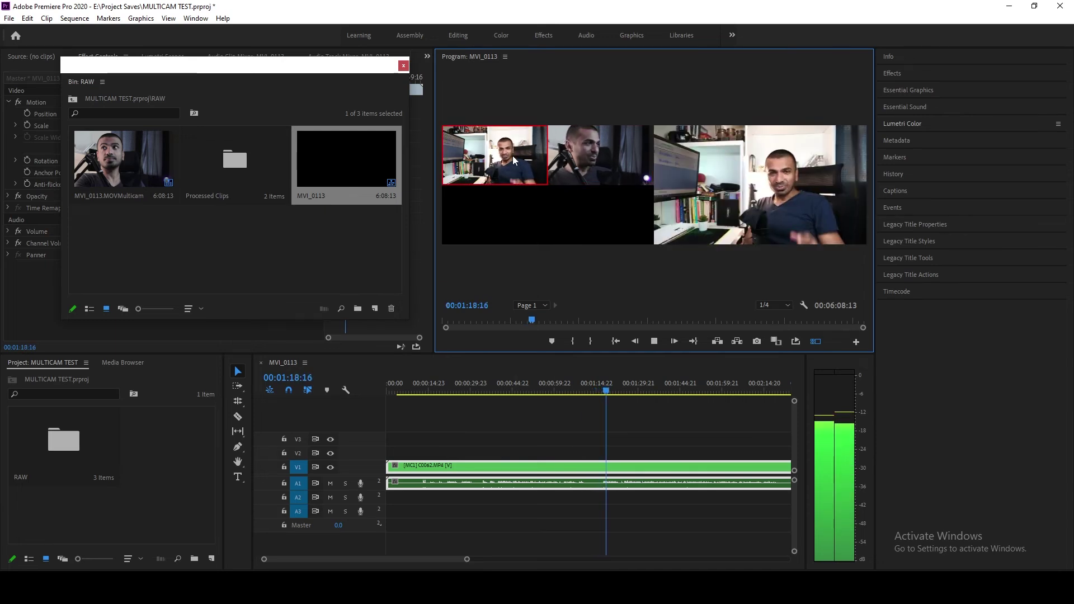
click(684, 386)
click(593, 159)
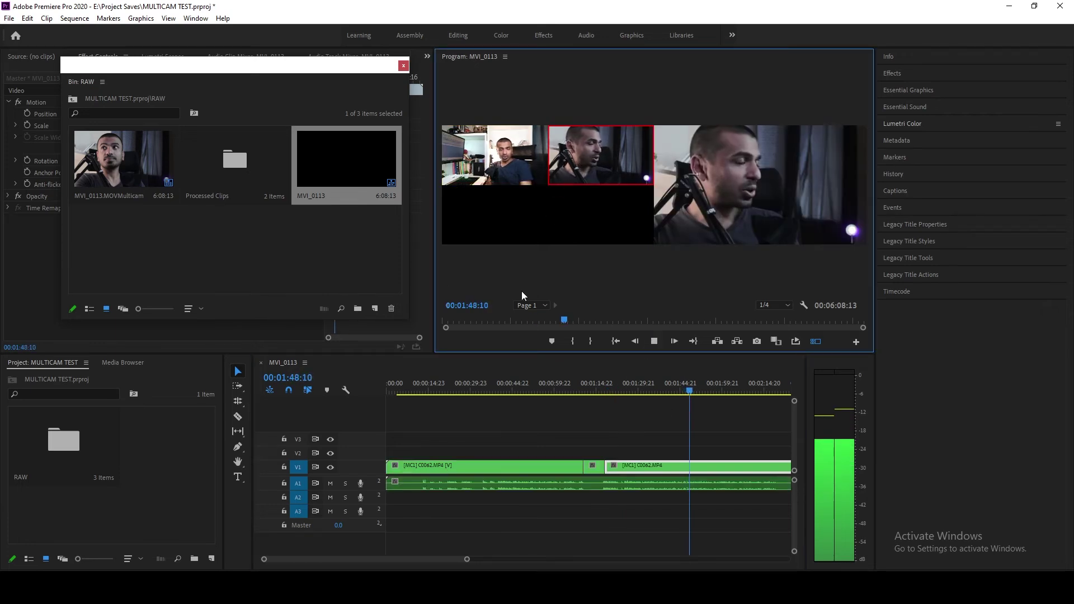
click(653, 342)
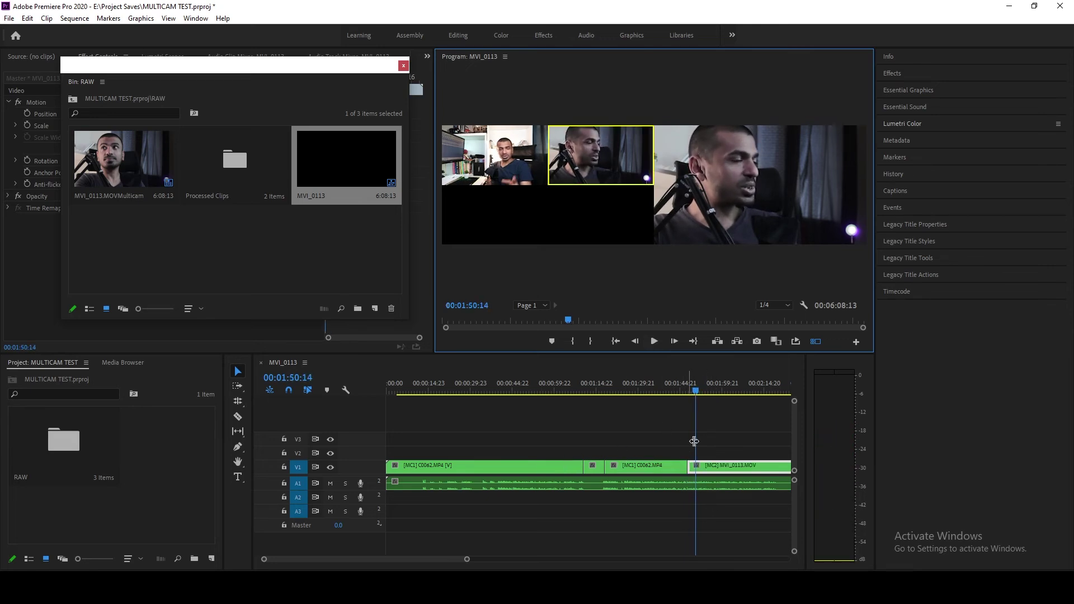
click(655, 395)
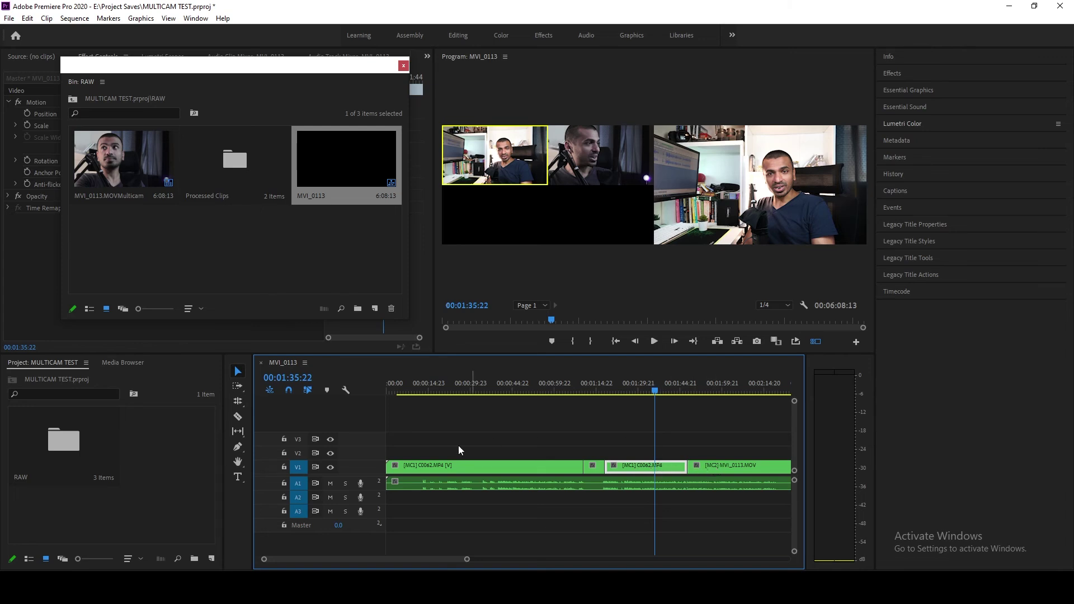
- Roll the C0062/MVI_0113 edit point earlier to 01:35:22 with the Rolling Edit Tool
click(238, 401)
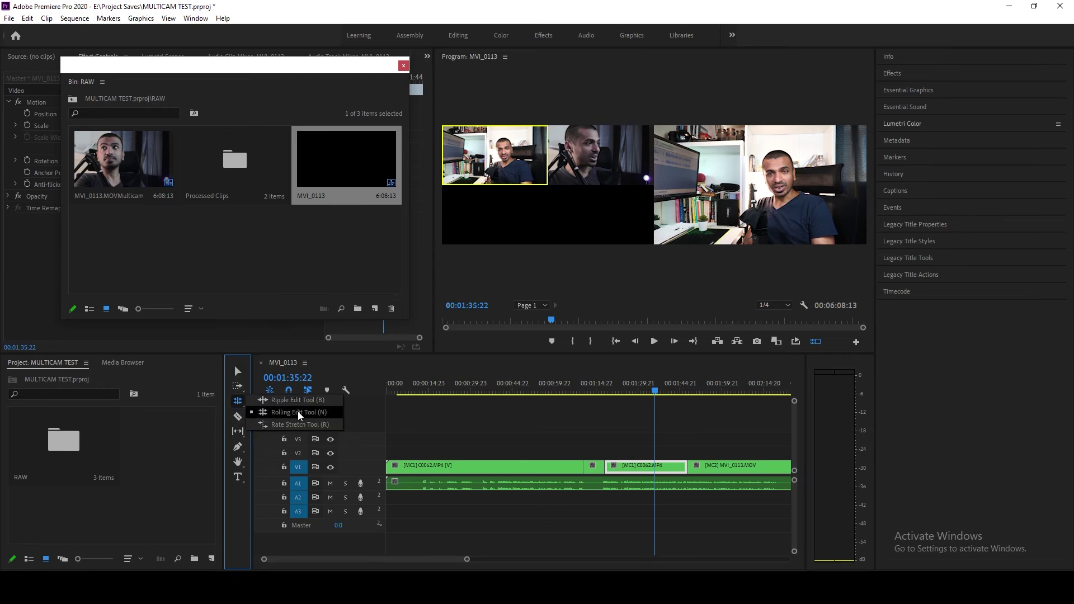
click(298, 413)
drag(687, 468, 655, 470)
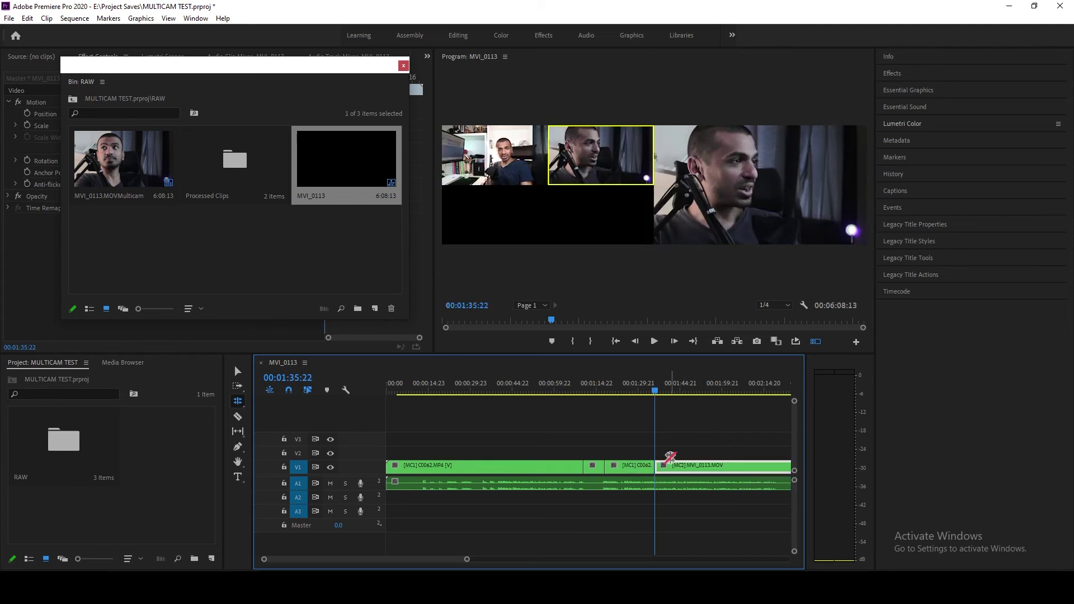
- Switch the clip at 01:53:07 to camera angle 1 (C0062)
click(679, 392)
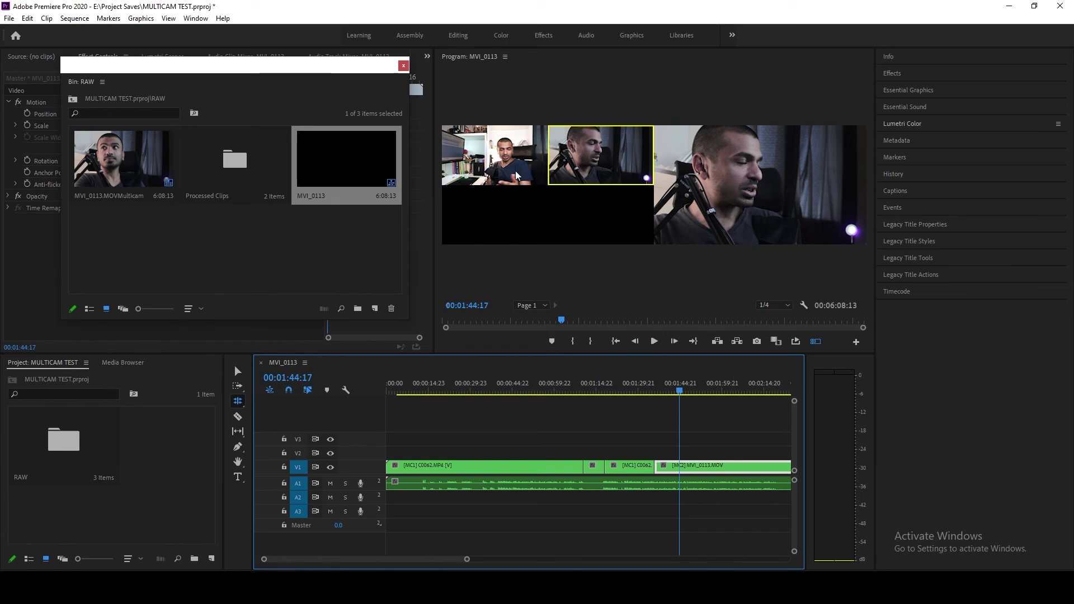
drag(689, 392, 706, 393)
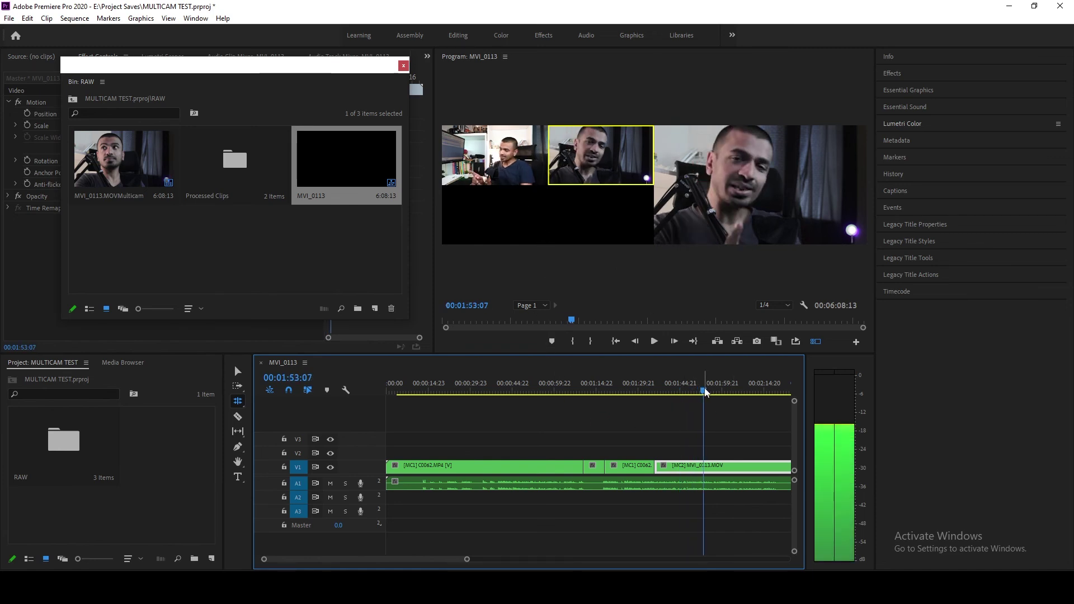
click(511, 169)
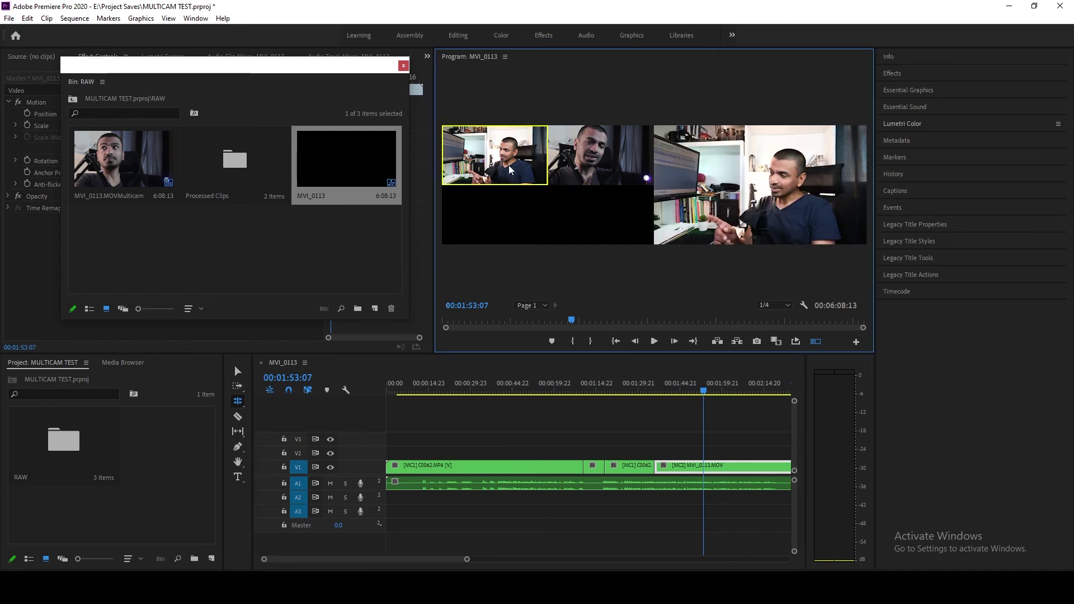